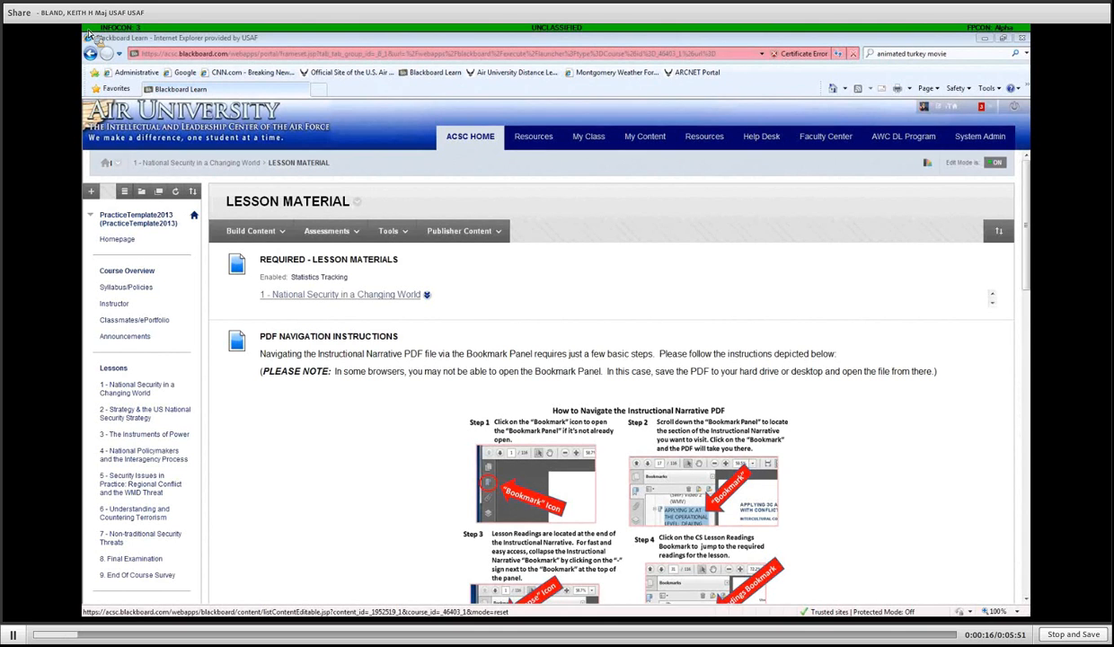
Step: Open the PracticeTemplate2013 course from the course list on the My Class page
left_click(590, 139)
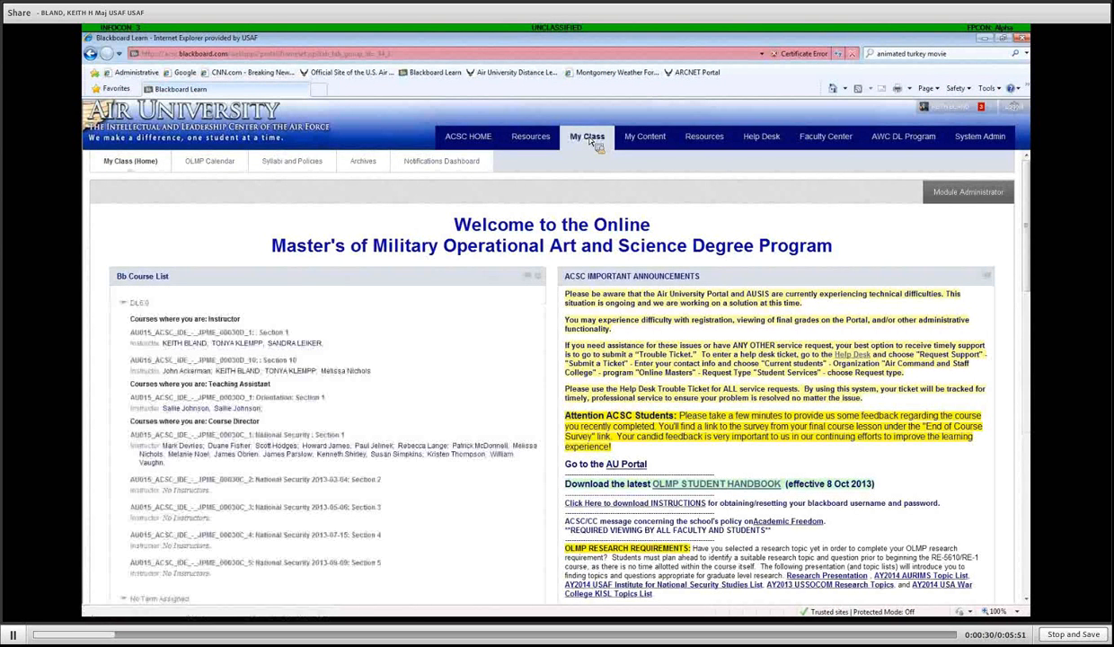
scroll(187, 285, "down", 3)
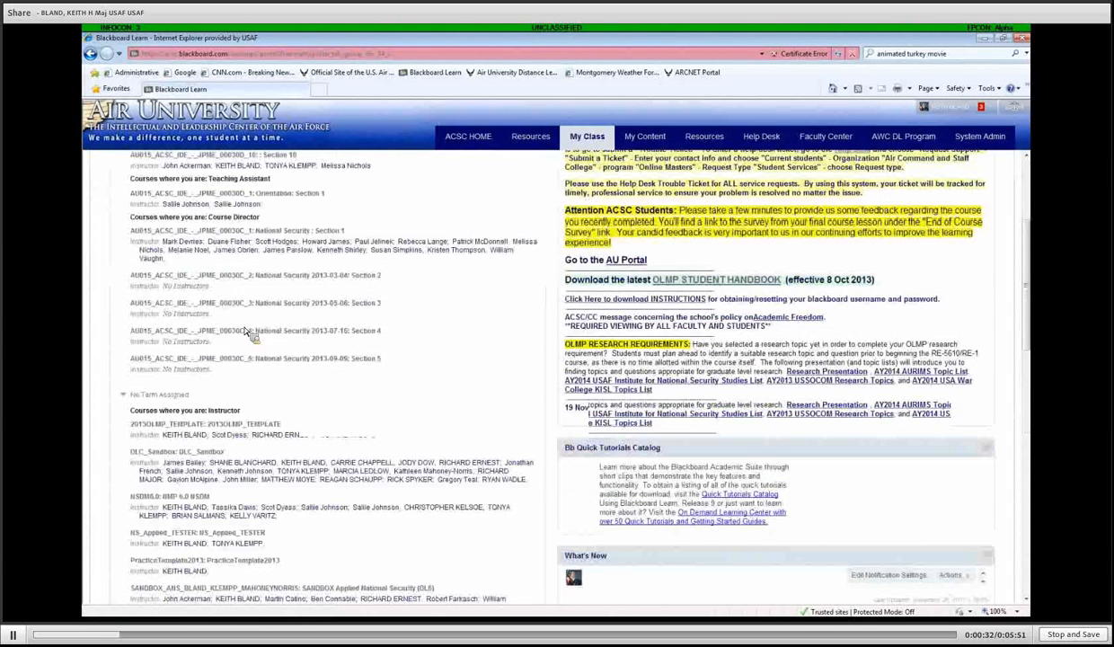
scroll(317, 292, "down", 3)
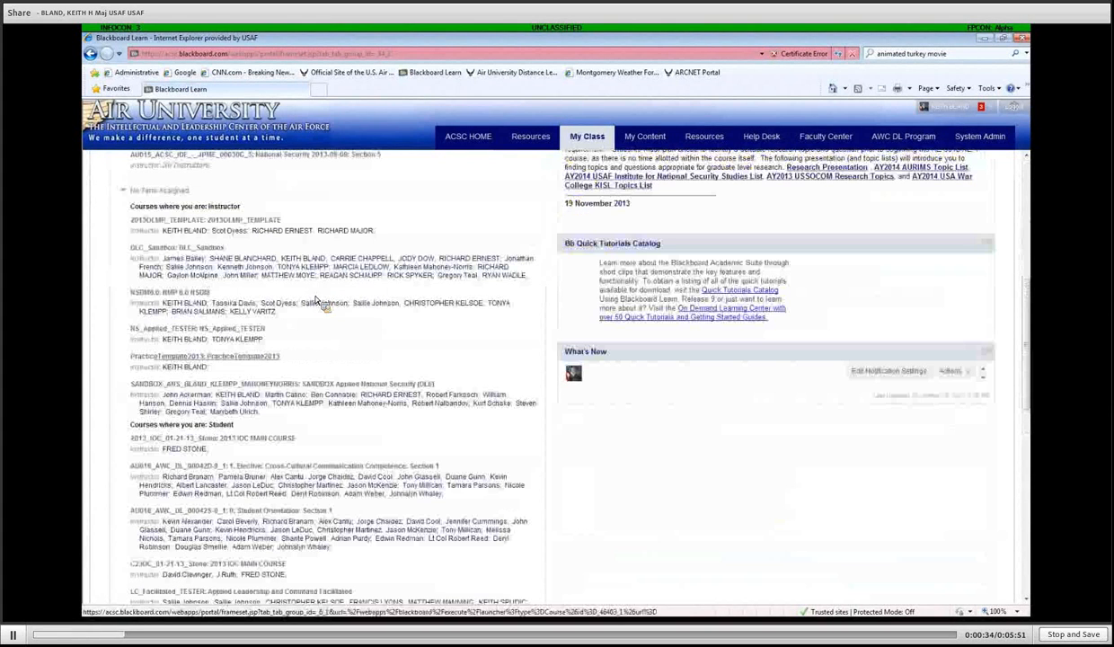
left_click(241, 357)
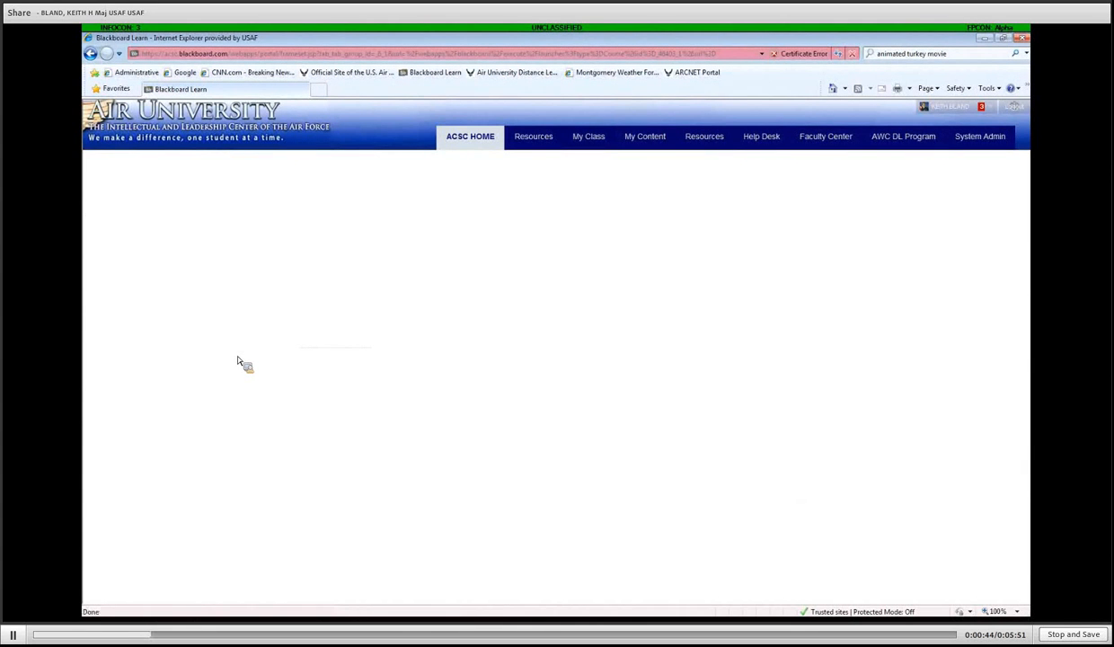
Step: Open the Lesson Material folder of lesson "1 - National Security in a Changing World"
scroll(173, 244, "down", 3)
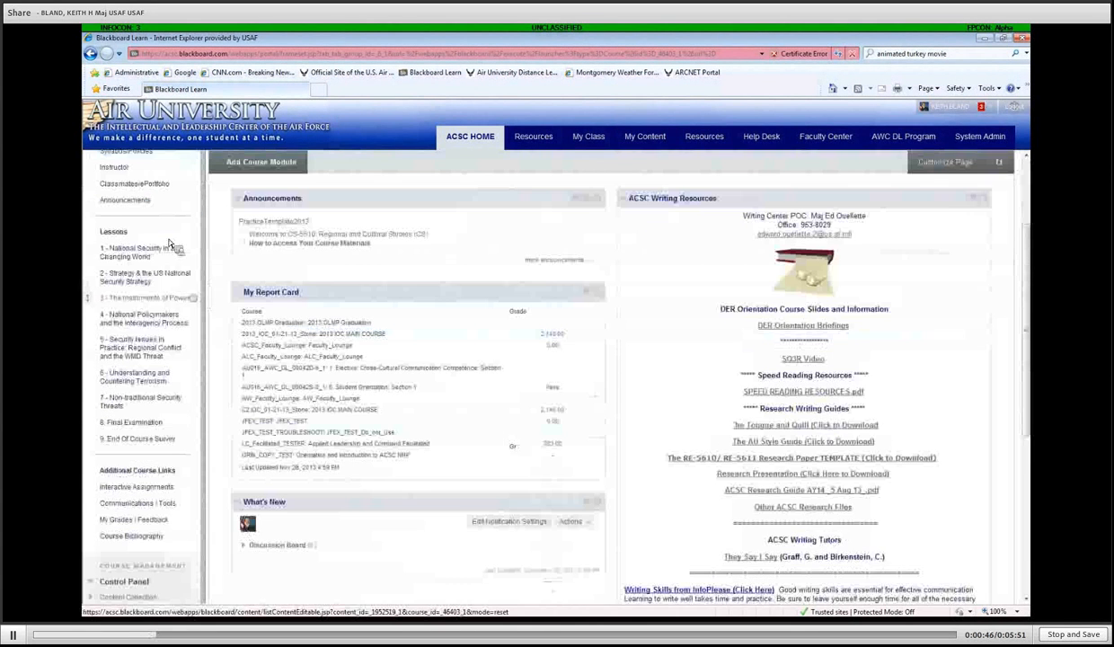
left_click(124, 256)
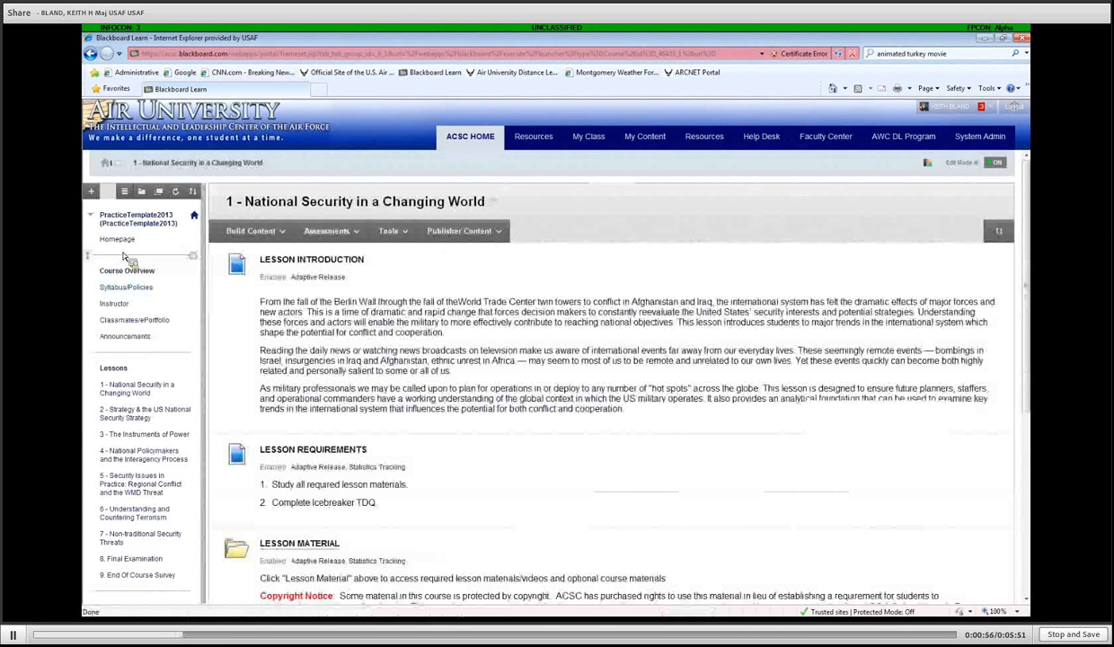
scroll(191, 284, "down", 3)
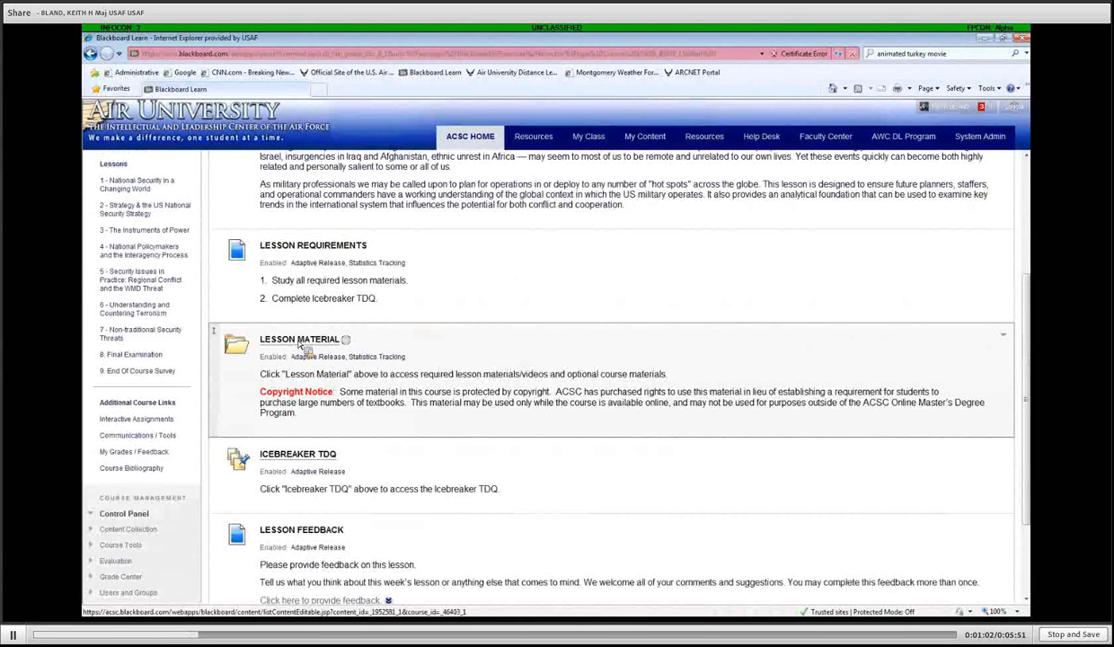
left_click(296, 341)
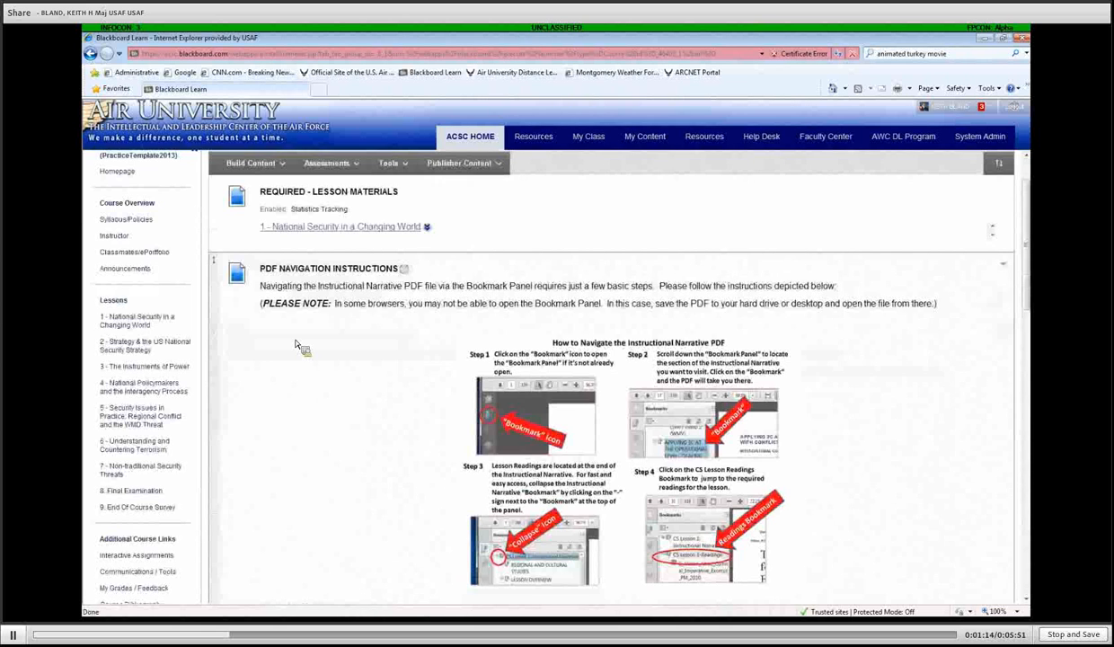
Step: Open the "REQUIRED - LESSON MATERIALS" item for editing
scroll(296, 344, "up", 1)
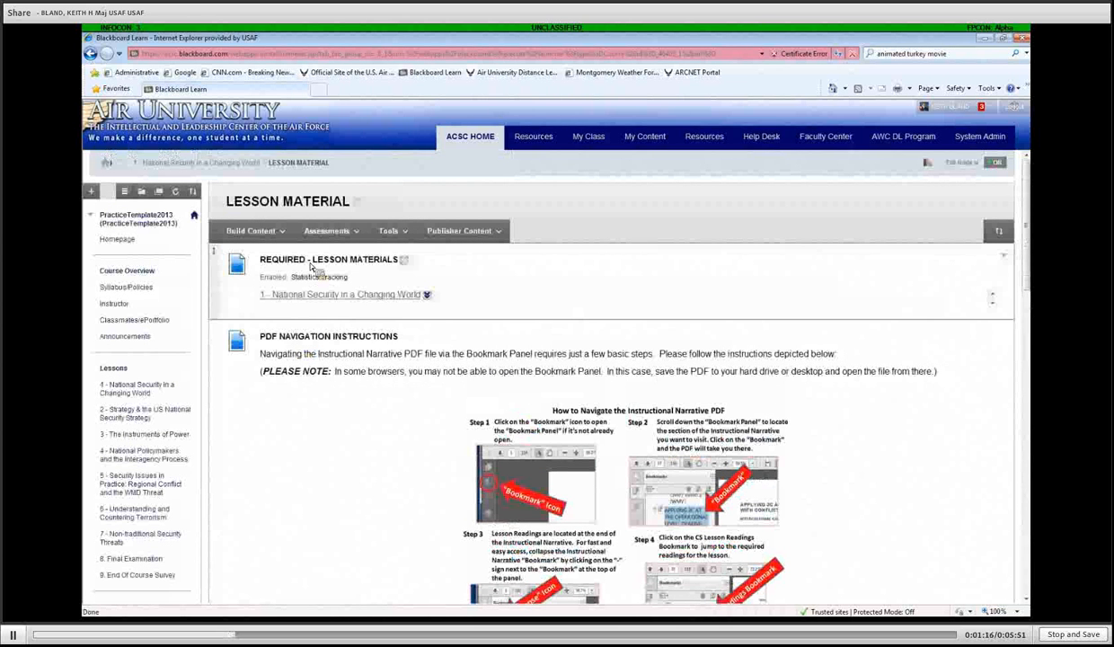
left_click(352, 294)
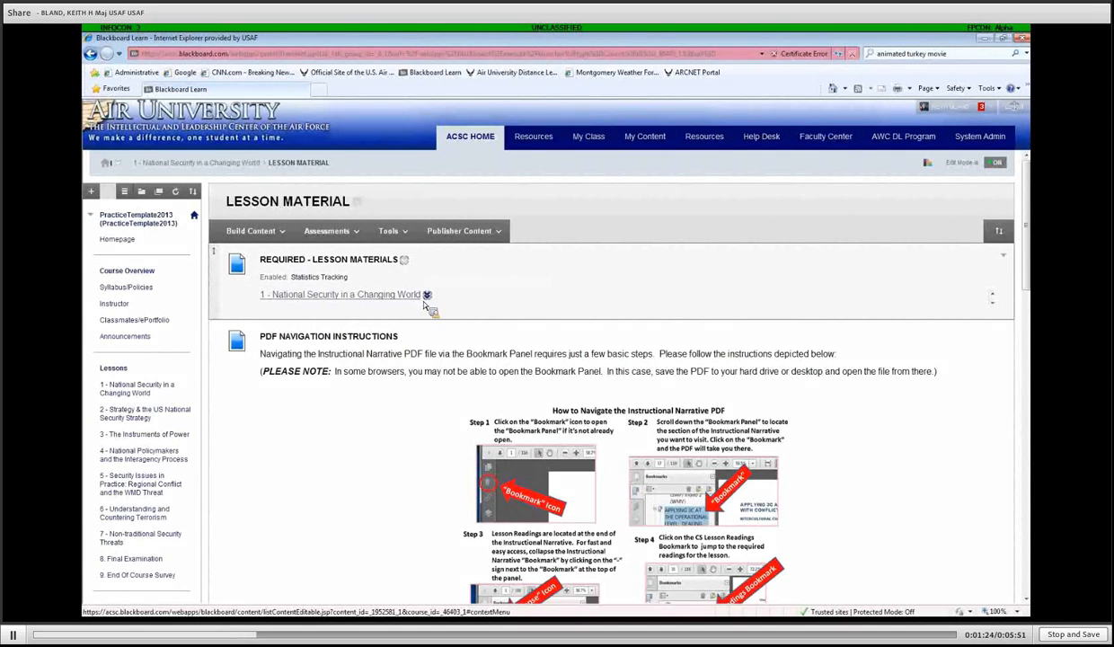
left_click(404, 261)
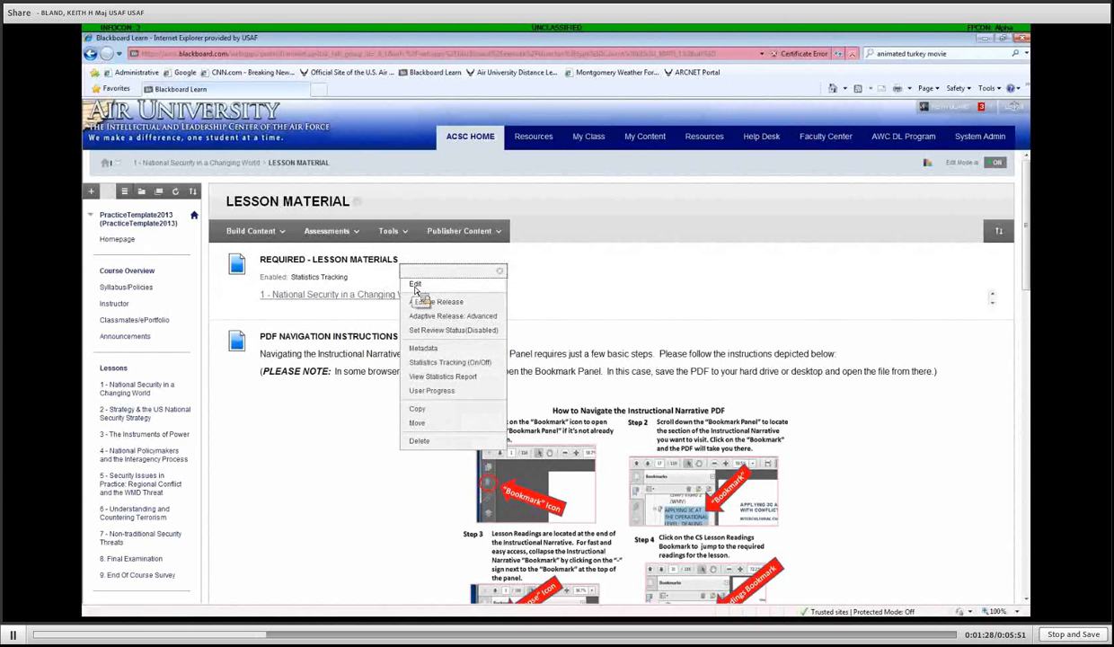
left_click(415, 284)
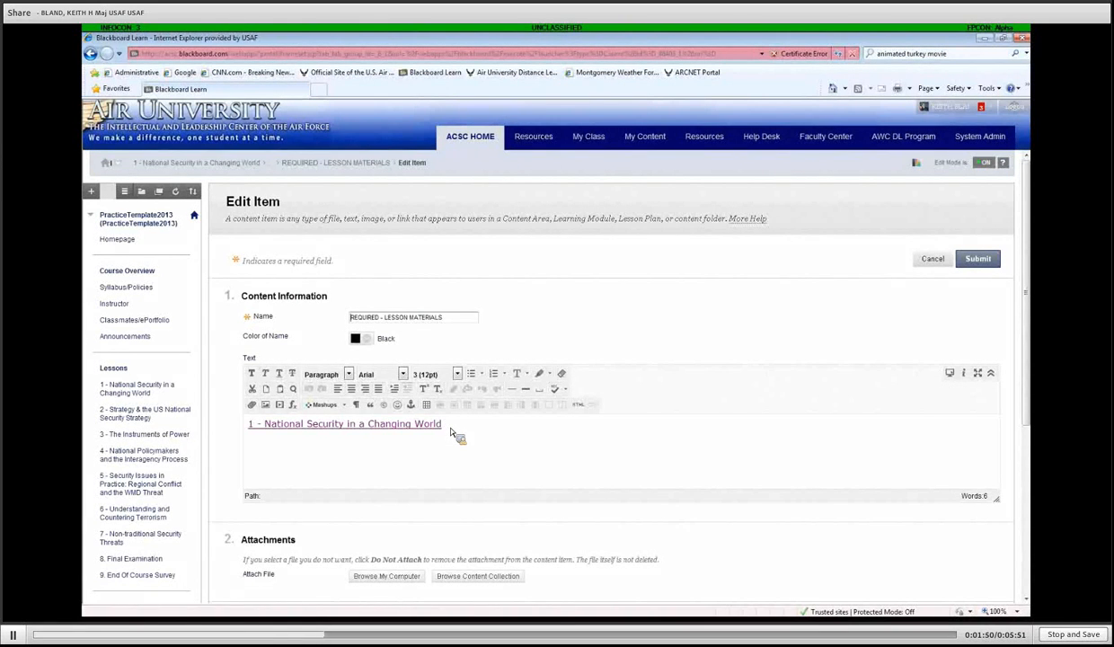
Step: Remove the hyperlink from the entire "1 - National Security in a Changing World" text in the item body
right_click(361, 430)
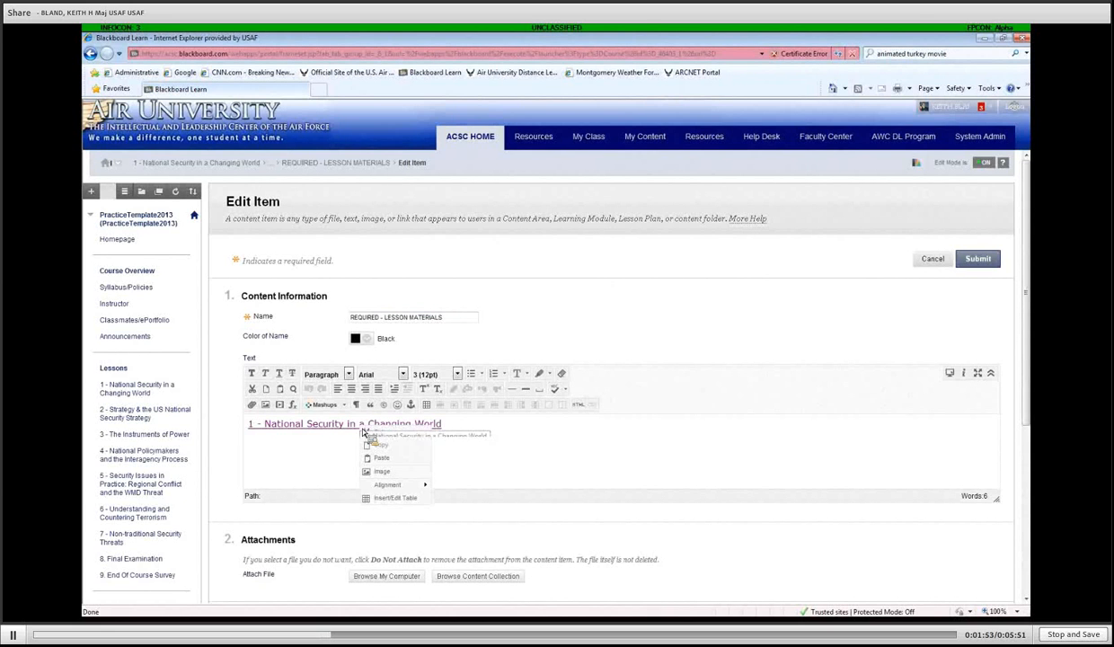
left_click(444, 426)
left_click_drag(416, 424, 307, 423)
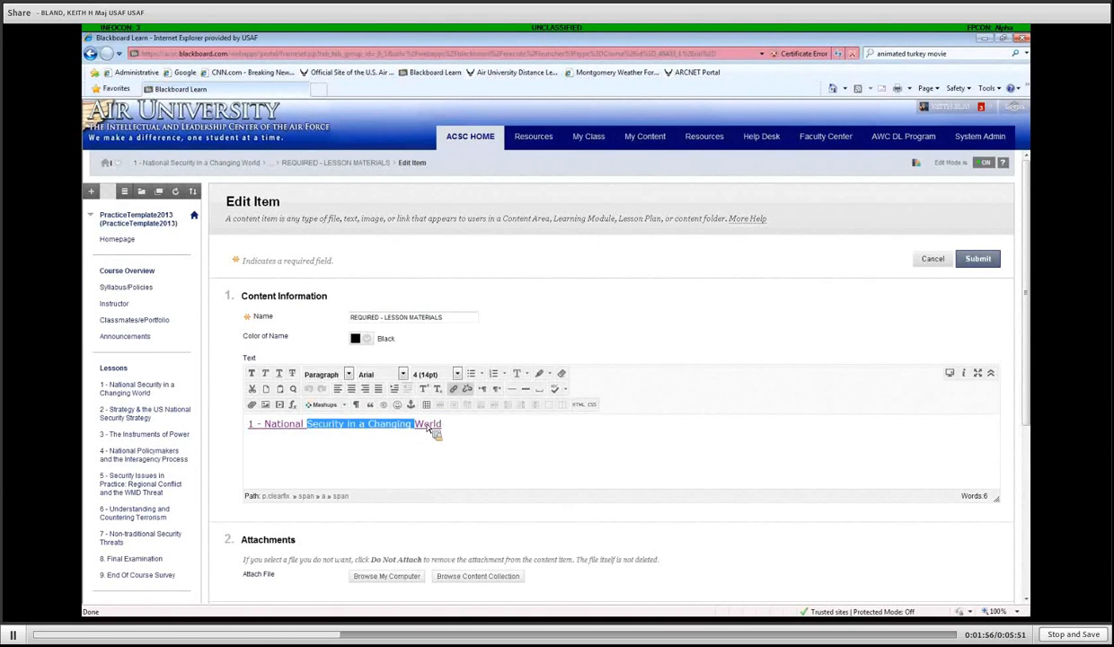
left_click_drag(522, 428, 250, 427)
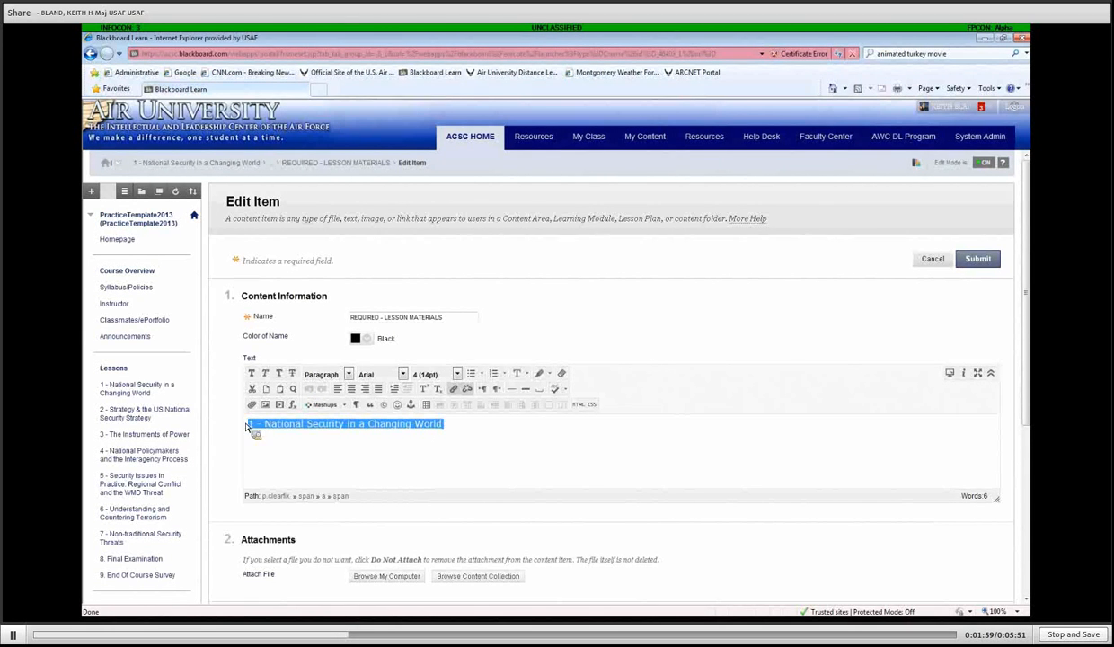
left_click(467, 390)
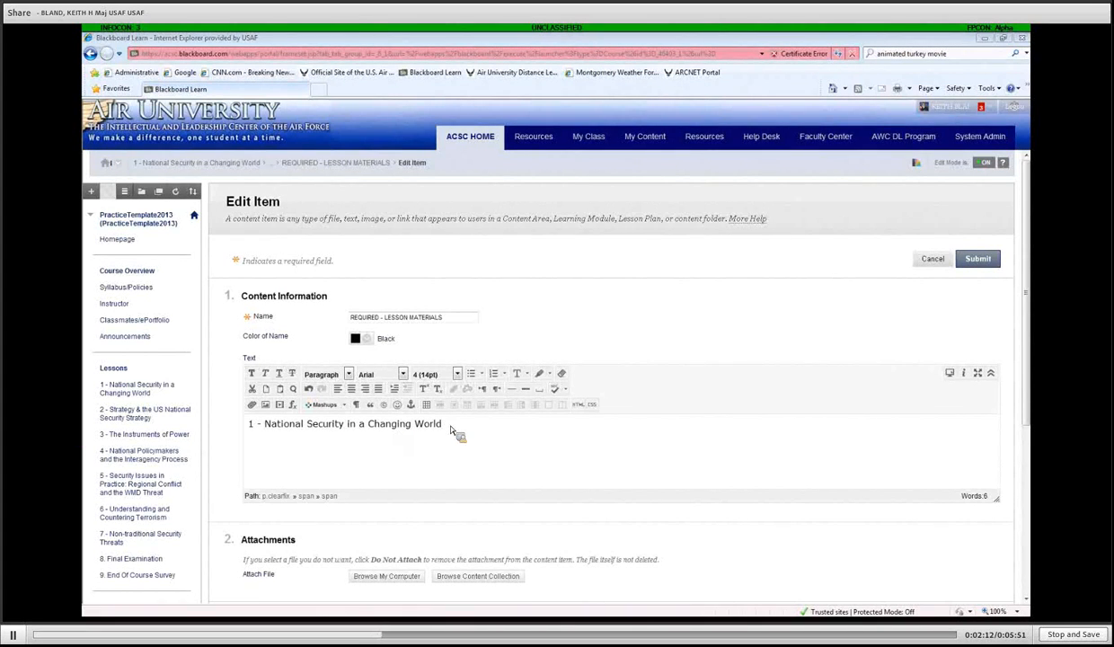
Step: Start a file link to replace the lesson title text and browse the Content Collection to International_Security/Lesson_1/Required_Materials
left_click_drag(450, 431, 251, 428)
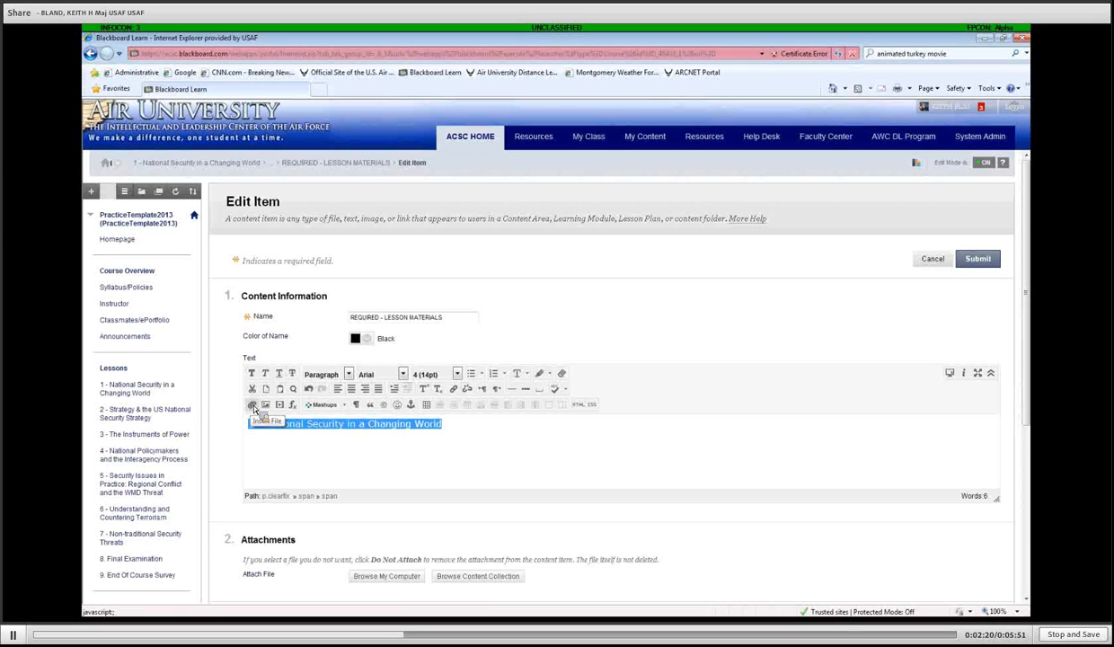
left_click(254, 405)
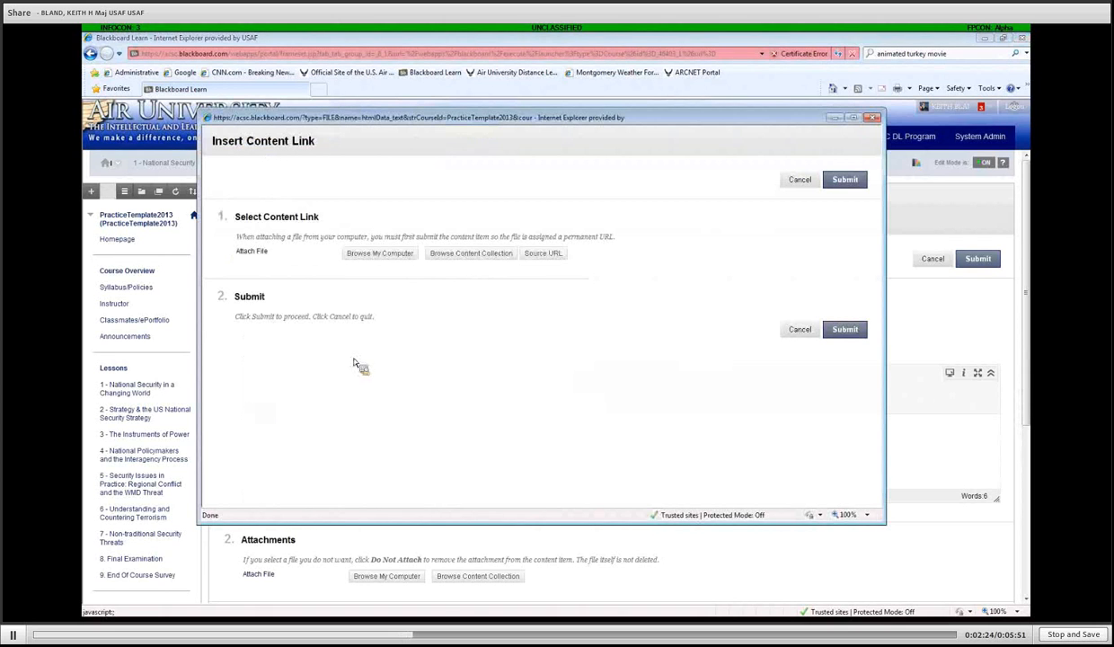
left_click(471, 254)
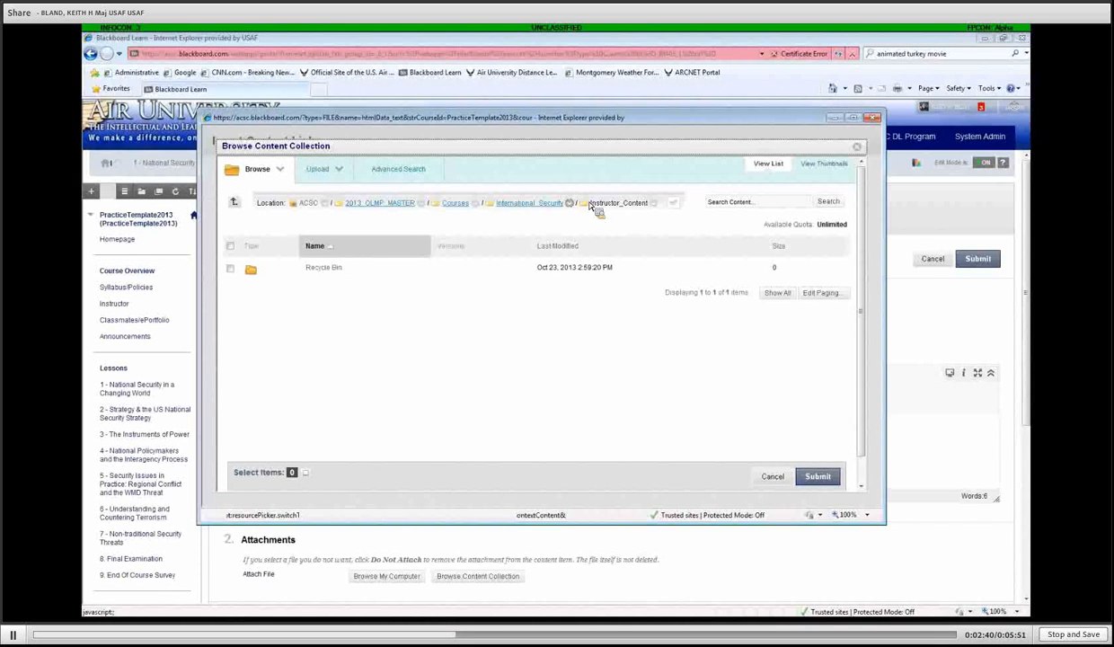
left_click(537, 203)
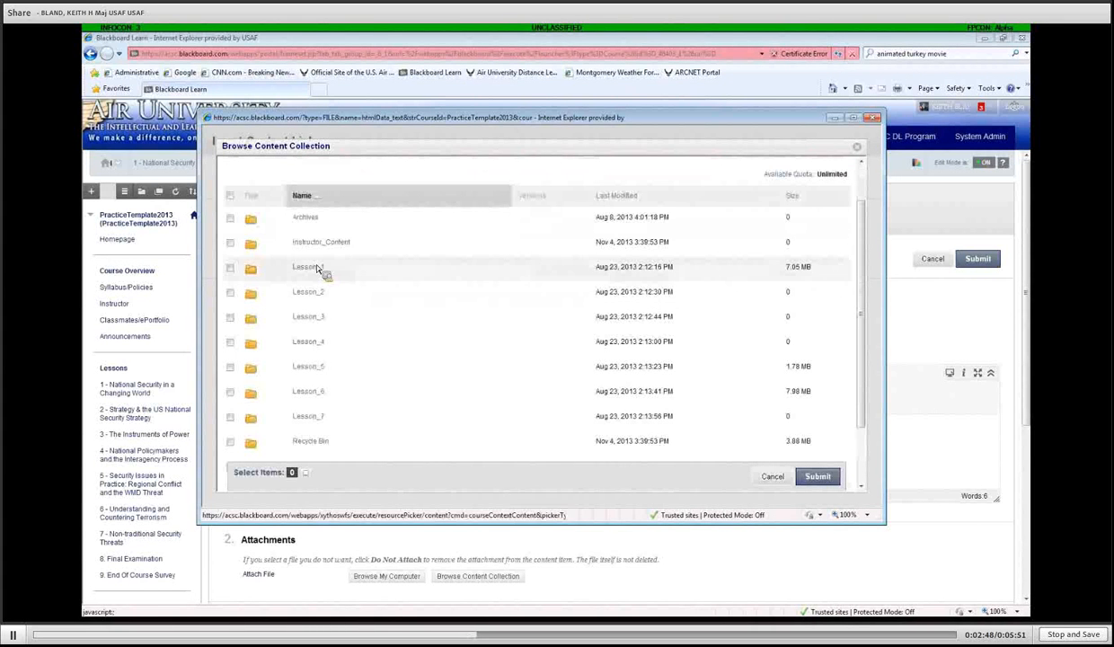
left_click(314, 269)
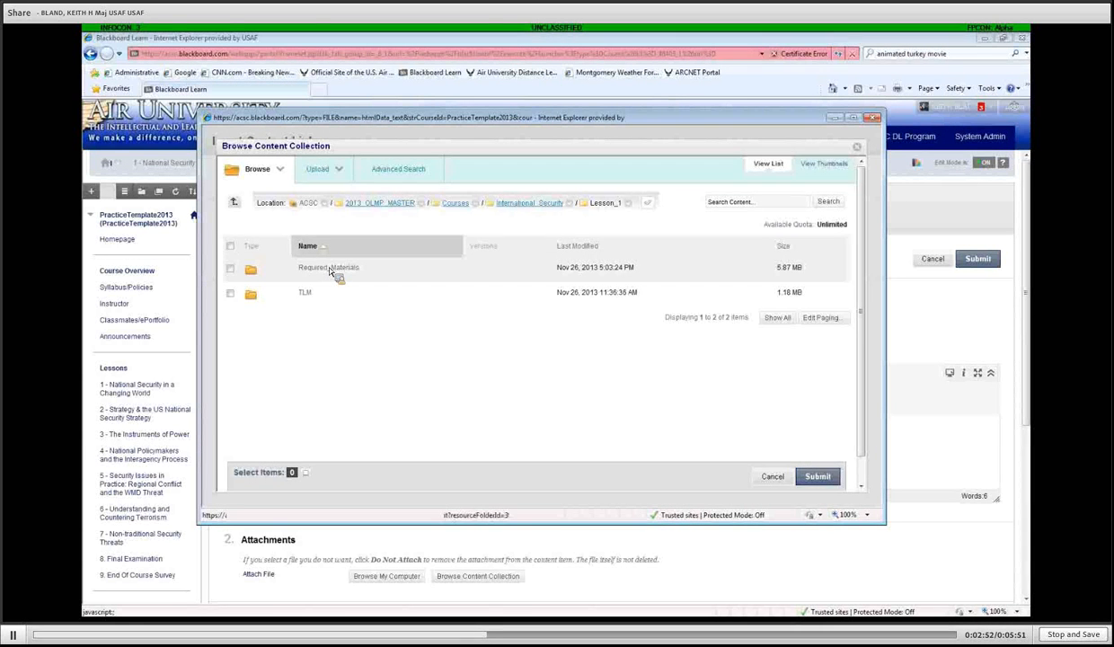
left_click(329, 269)
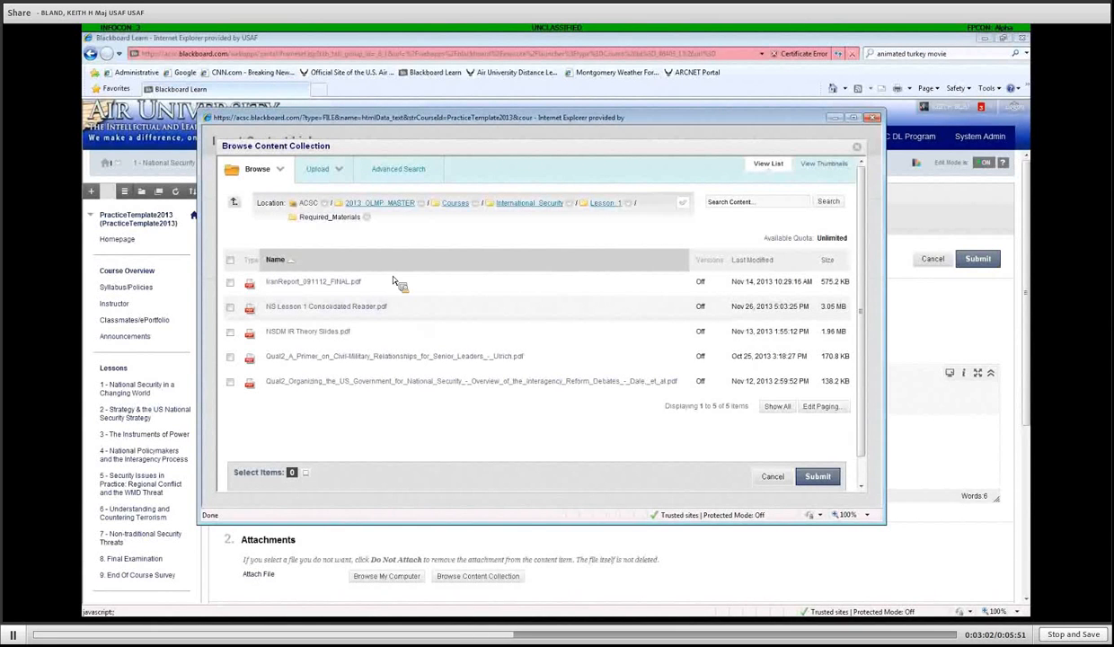
Step: Upload the NS Lesson 1 Consolidated Reader PDF to the Required_Materials folder, overwriting the existing file with the same name
left_click(339, 170)
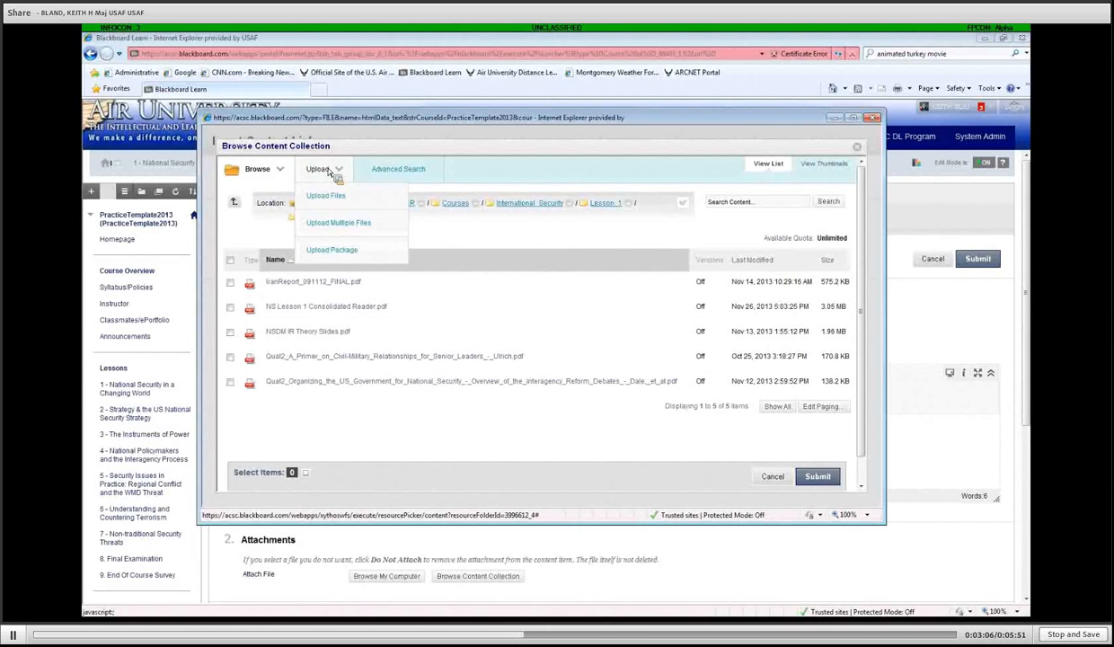
left_click(327, 196)
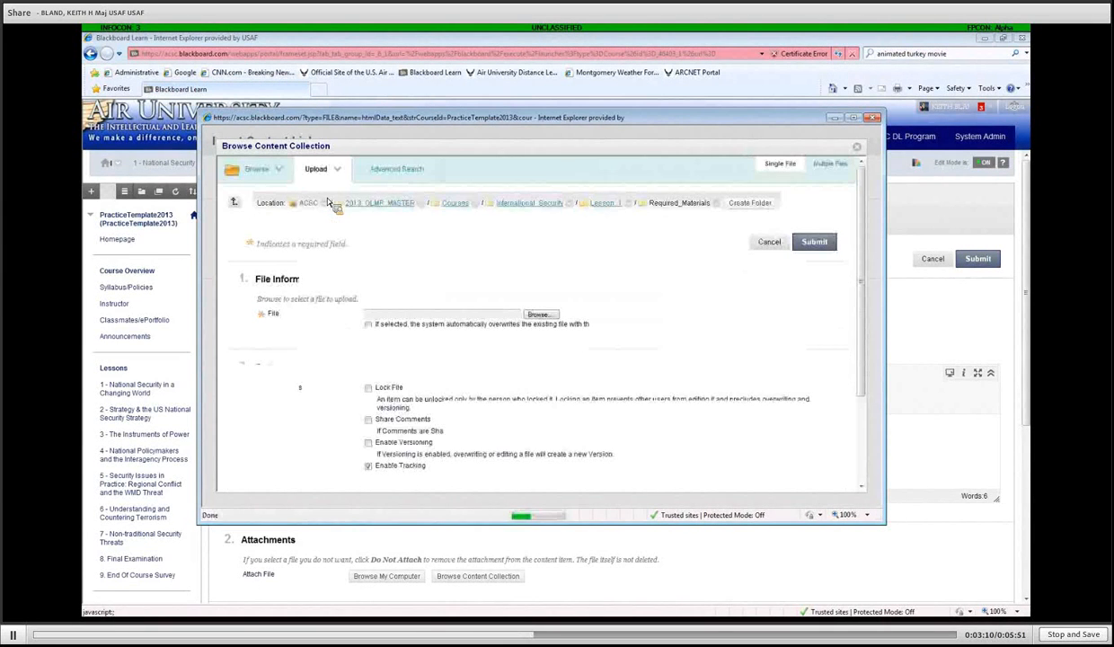
left_click(540, 315)
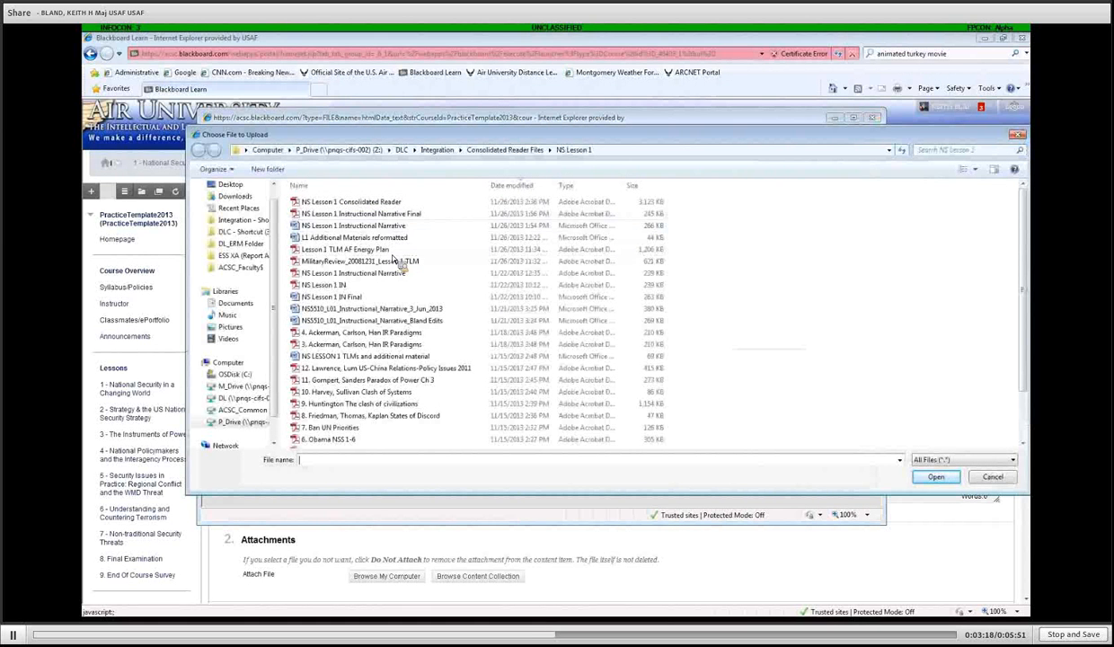
left_click(310, 206)
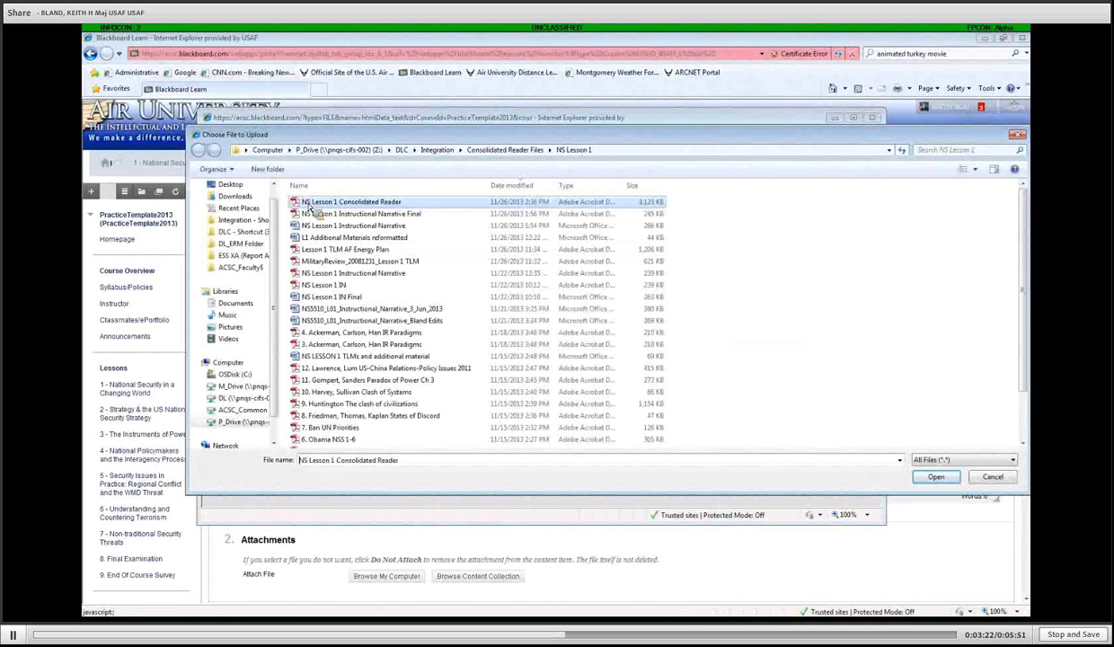
left_click(934, 477)
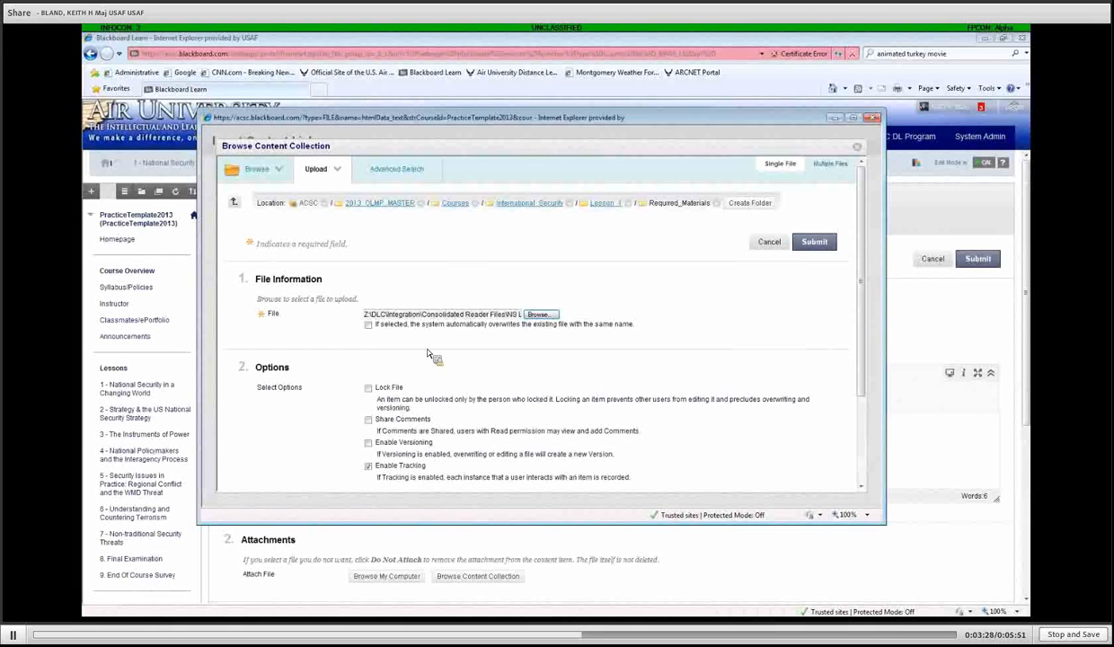
left_click(369, 325)
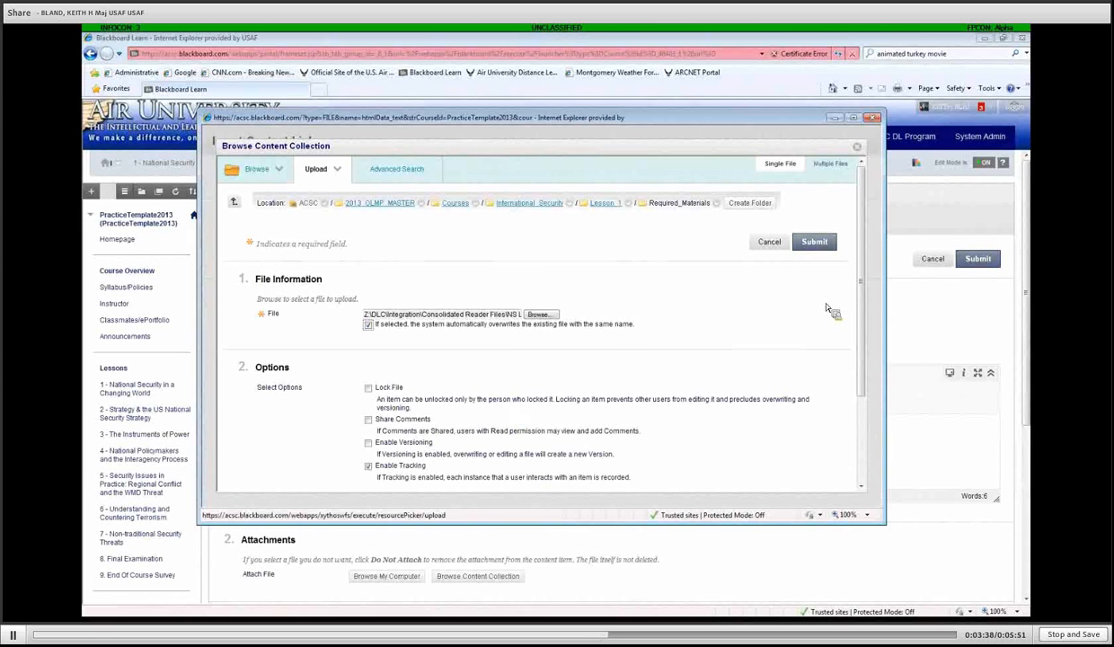
left_click(827, 242)
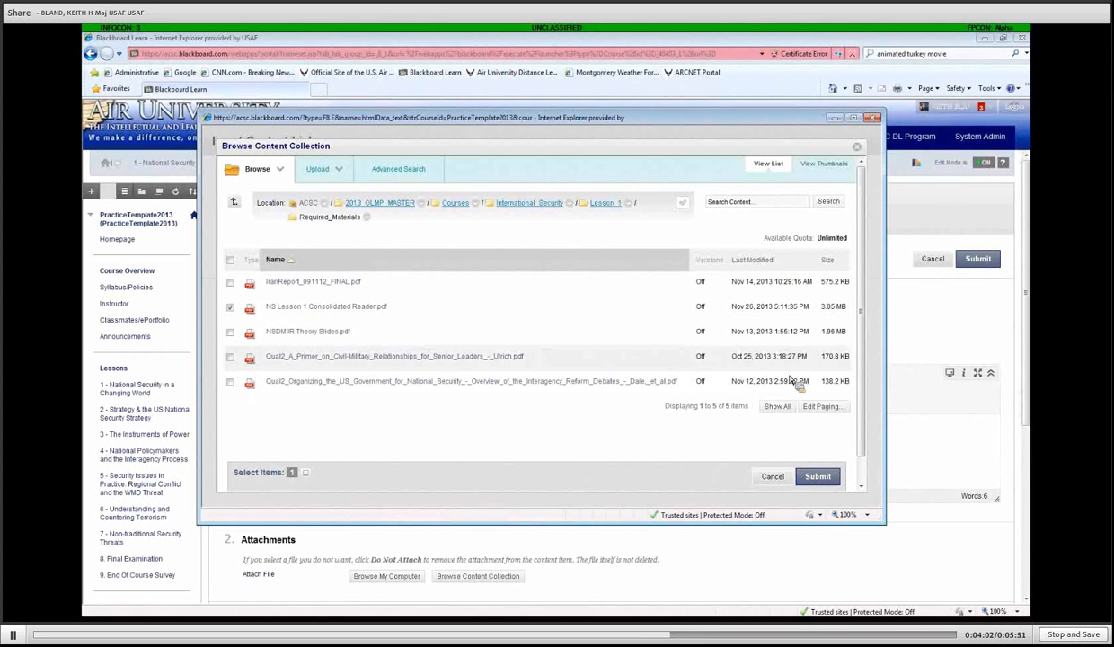
Step: Insert NS Lesson 1 Consolidated Reader.pdf as a content link named "1 - National Security in a Changing World"
left_click(230, 307)
left_click(818, 476)
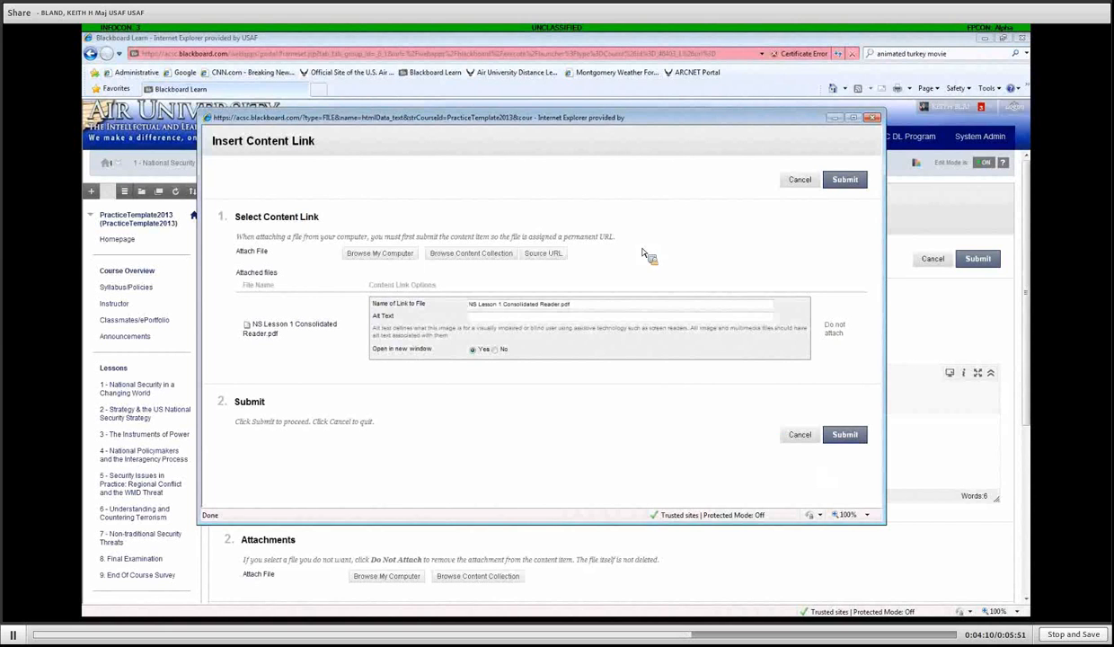
left_click_drag(661, 121, 719, 317)
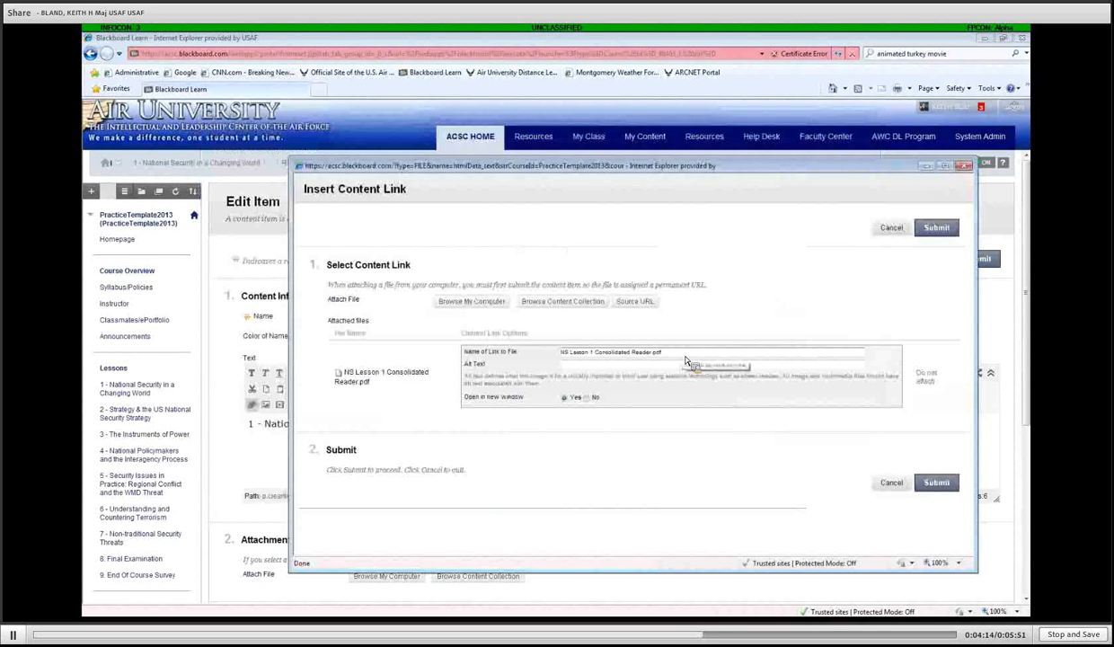
mouse_move(570, 351)
left_mouse_down()
mouse_move(676, 358)
mouse_move(554, 356)
left_mouse_up()
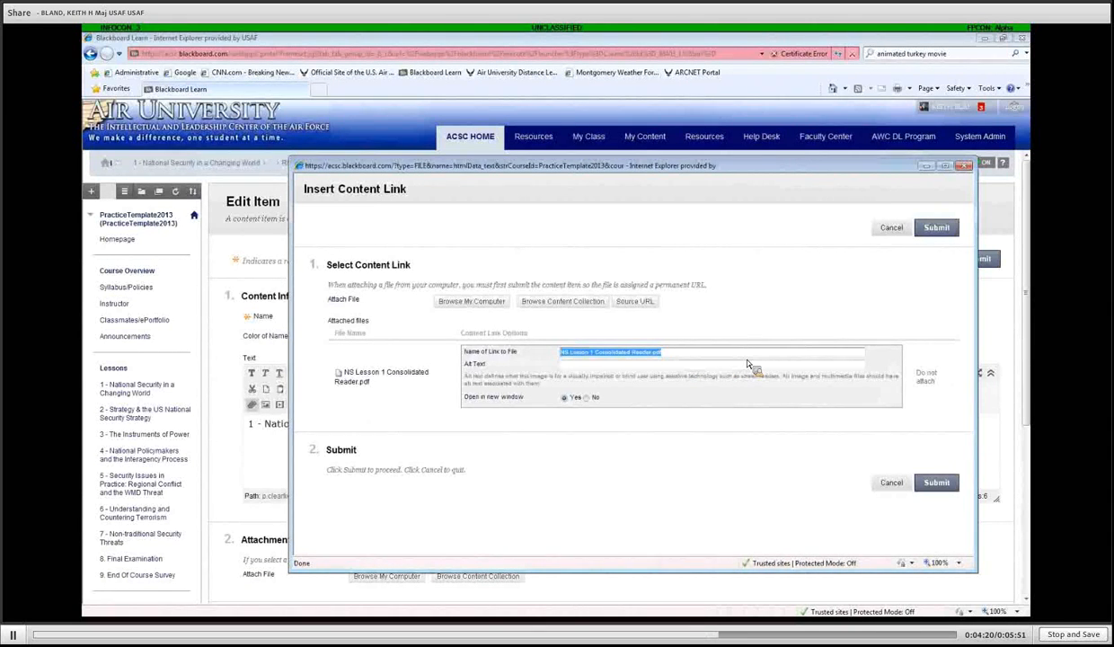
type("1 -")
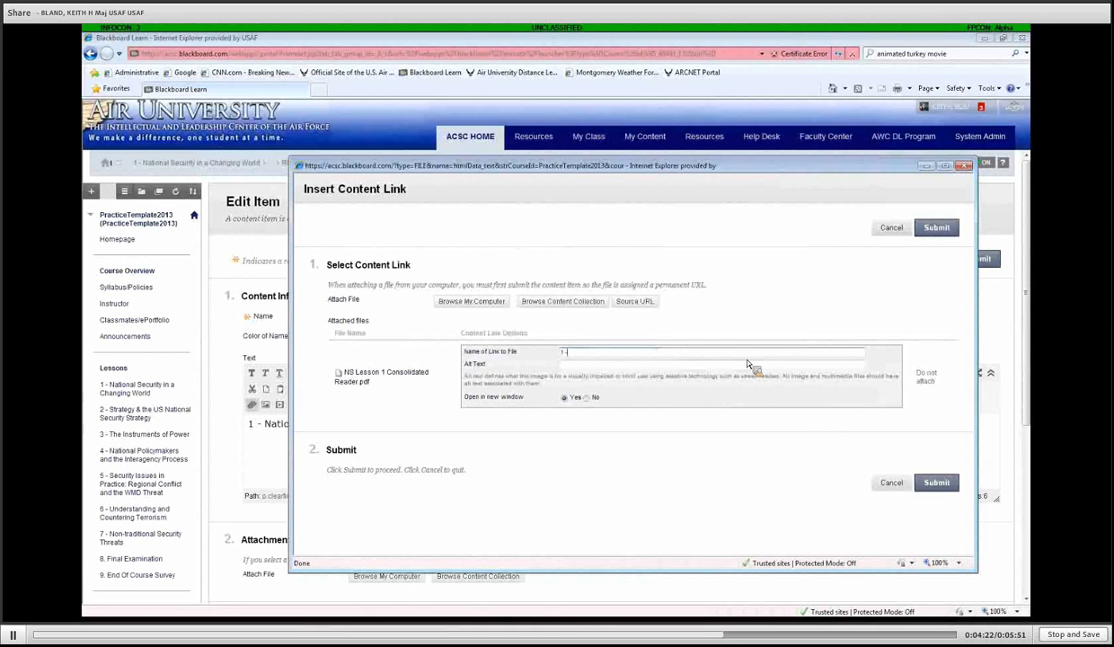
type(" National Security in a Changing ")
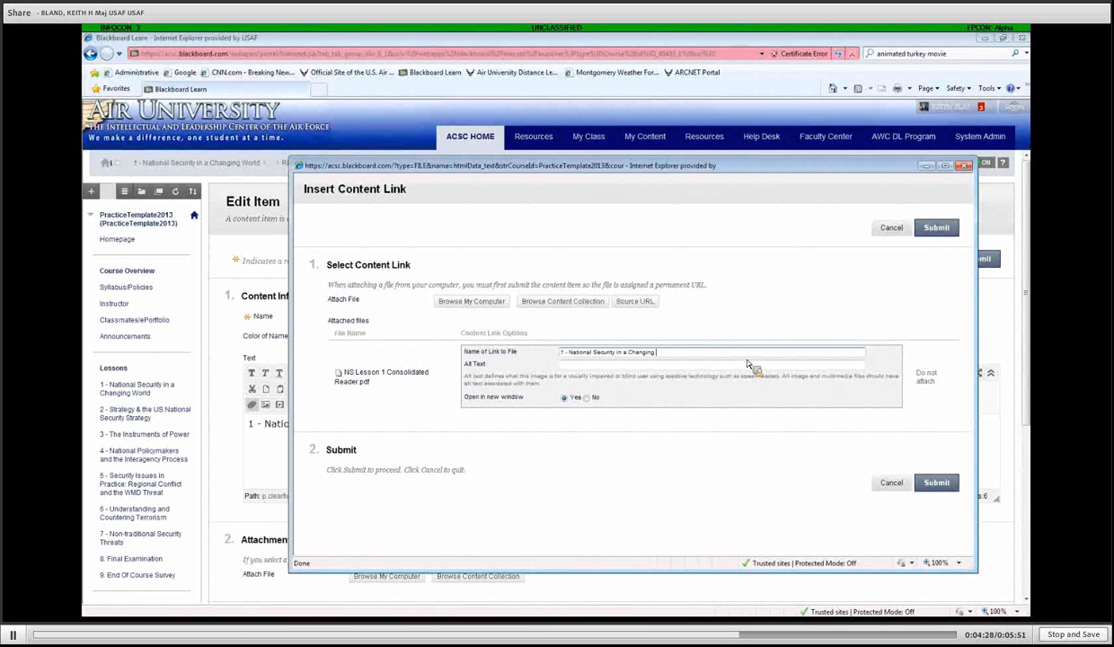
type("World")
left_click(943, 487)
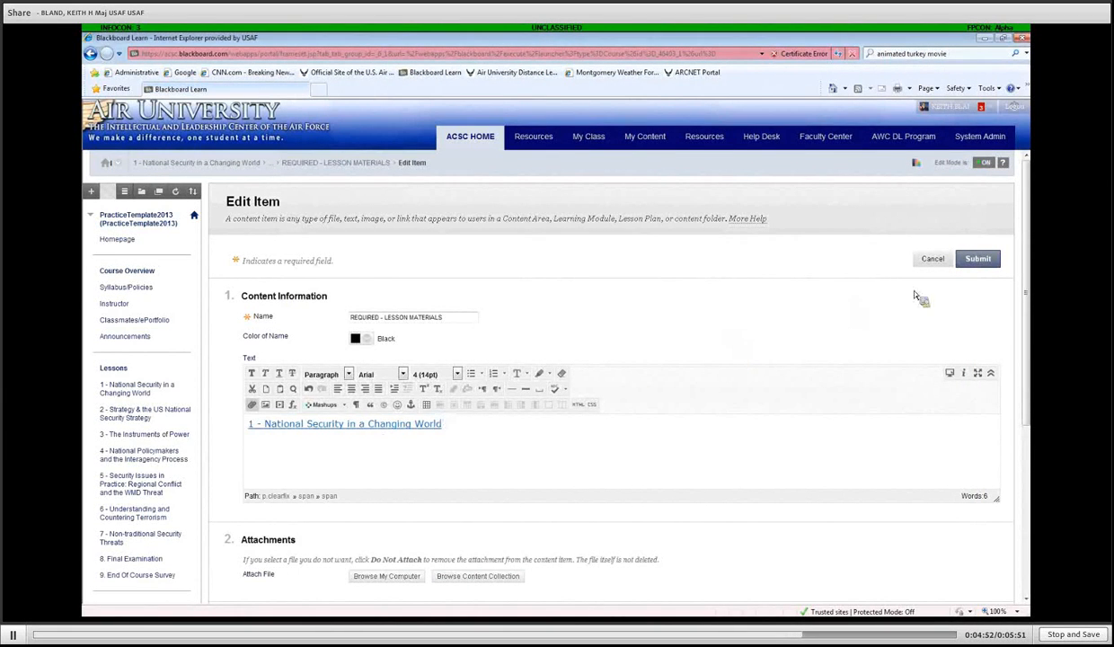
Step: Save the edited REQUIRED - LESSON MATERIALS item and open its "1 - National Security in a Changing World" link to test it
left_click(979, 259)
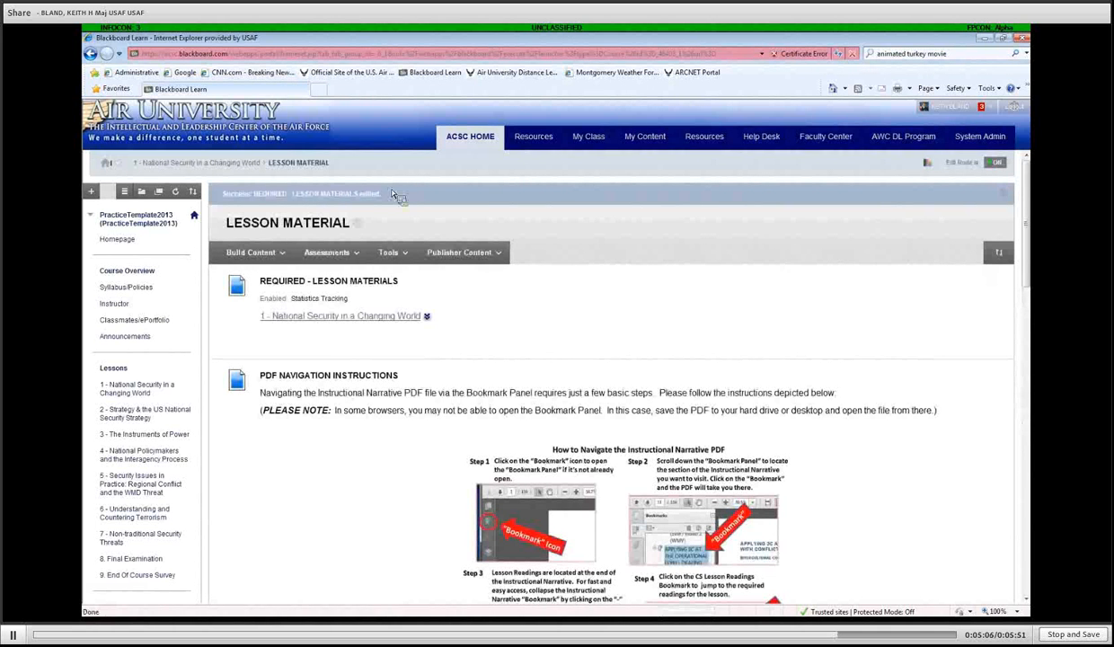
left_click(344, 317)
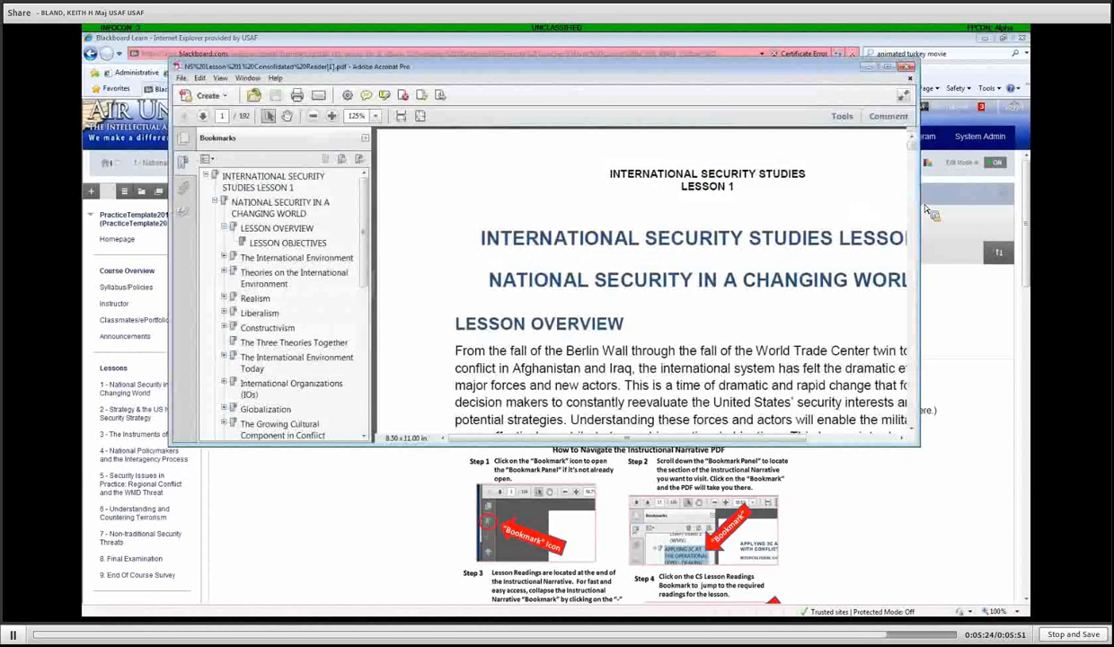
Step: Widen and skim the opened consolidated reader PDF, check its Lesson Overview and Lesson Objectives bookmarks, and close it
left_click_drag(917, 212, 992, 213)
left_click_drag(985, 144, 988, 173)
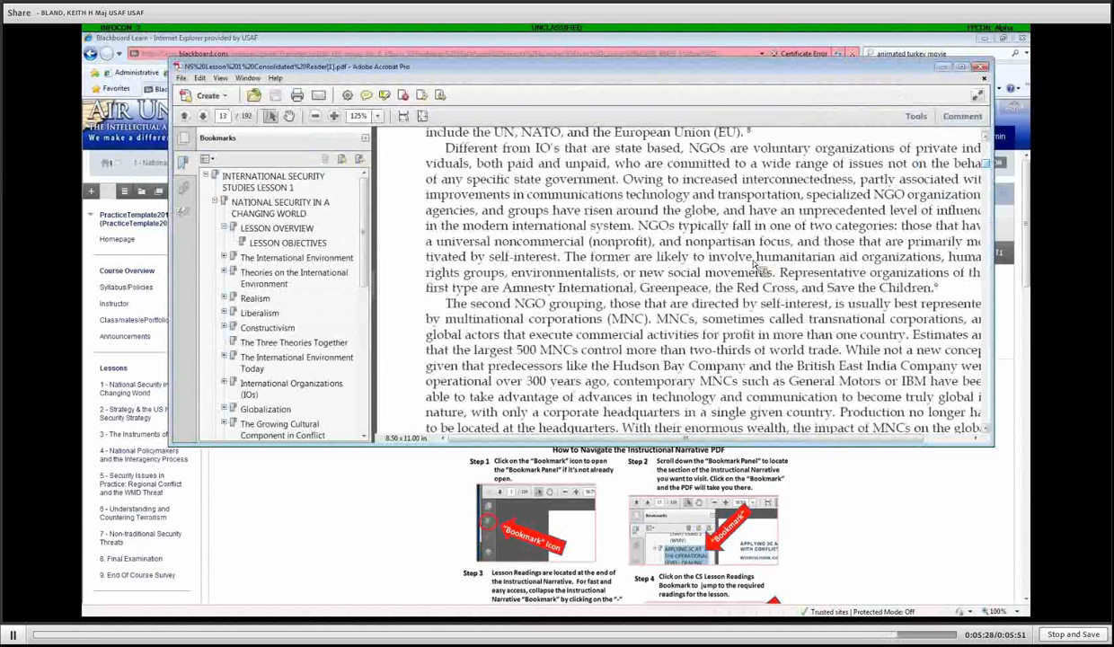
scroll(887, 155, "down", 5)
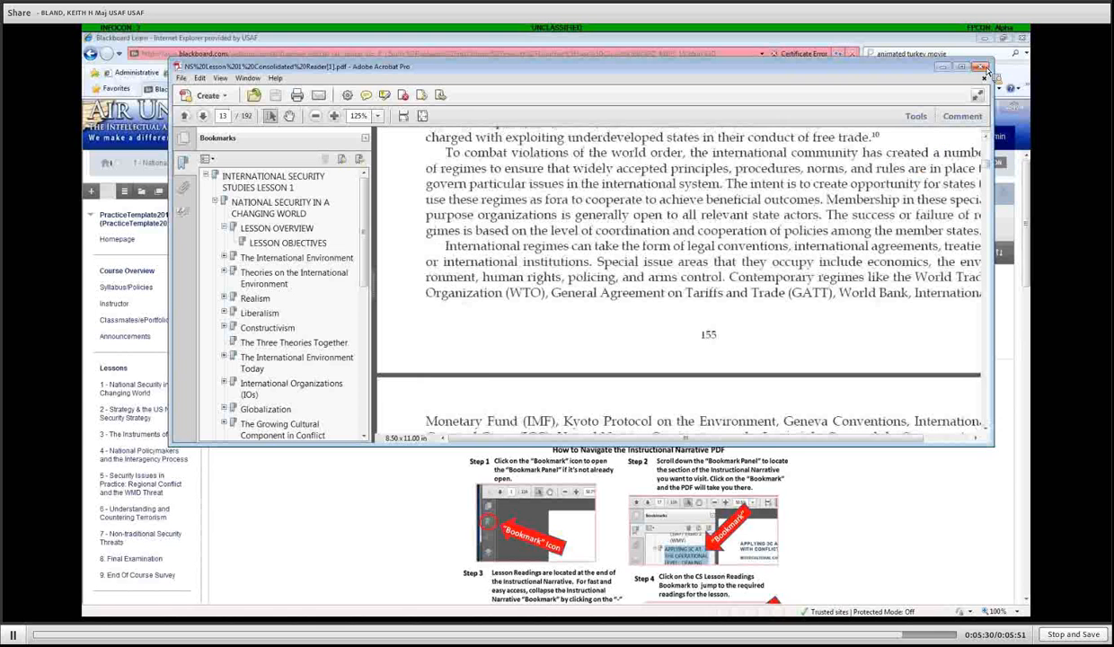
left_click(279, 208)
left_click(274, 228)
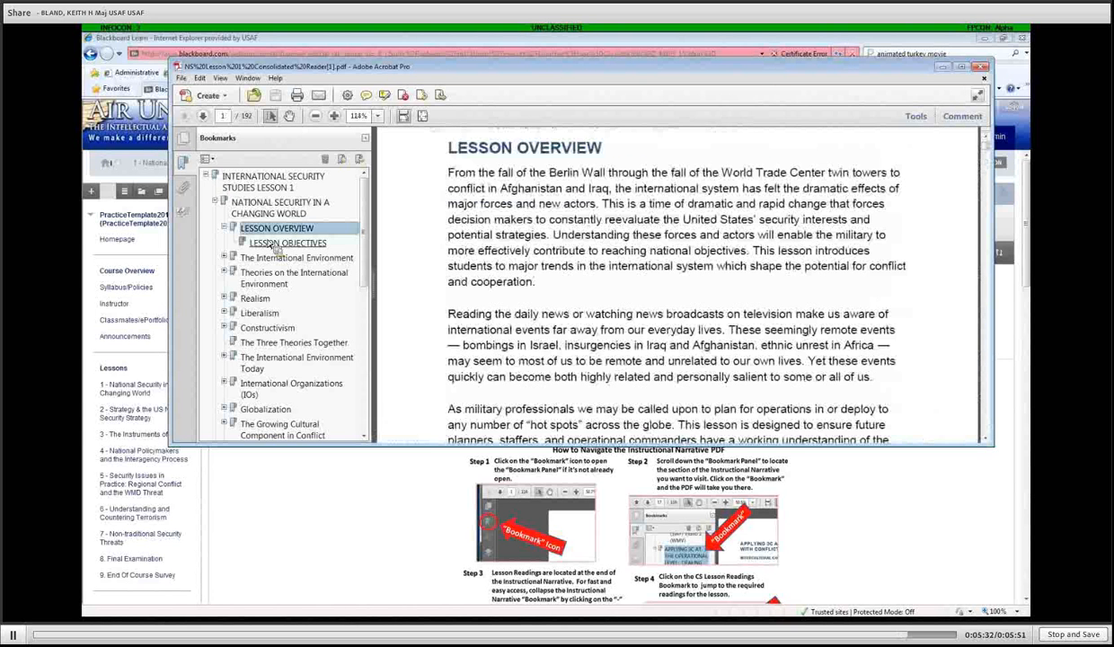
left_click(274, 244)
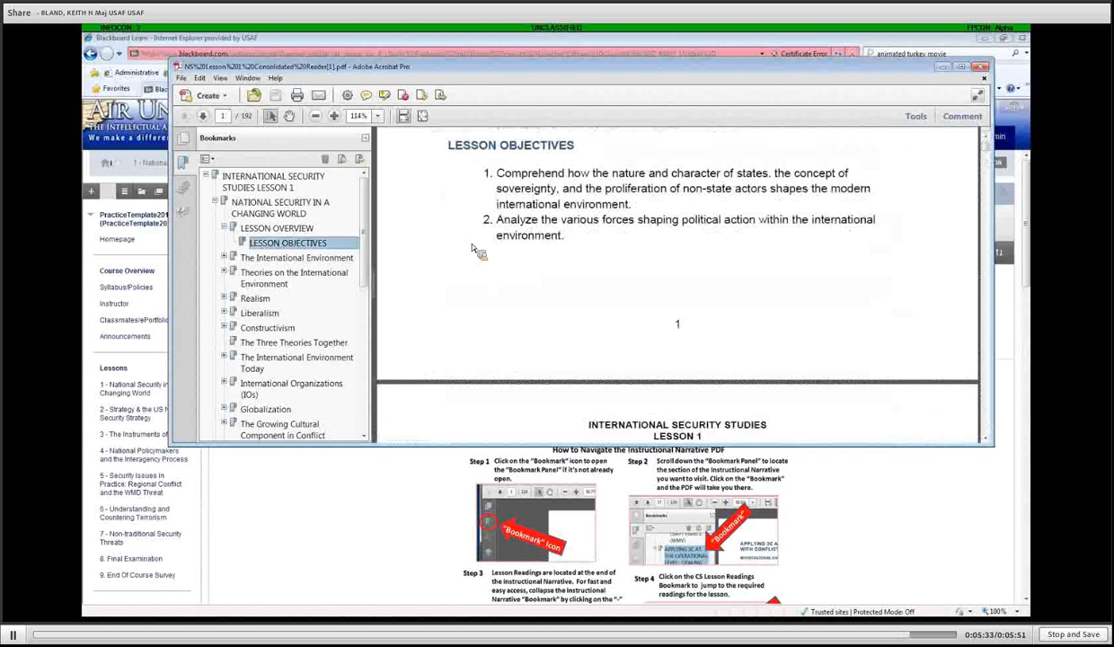
left_click(982, 67)
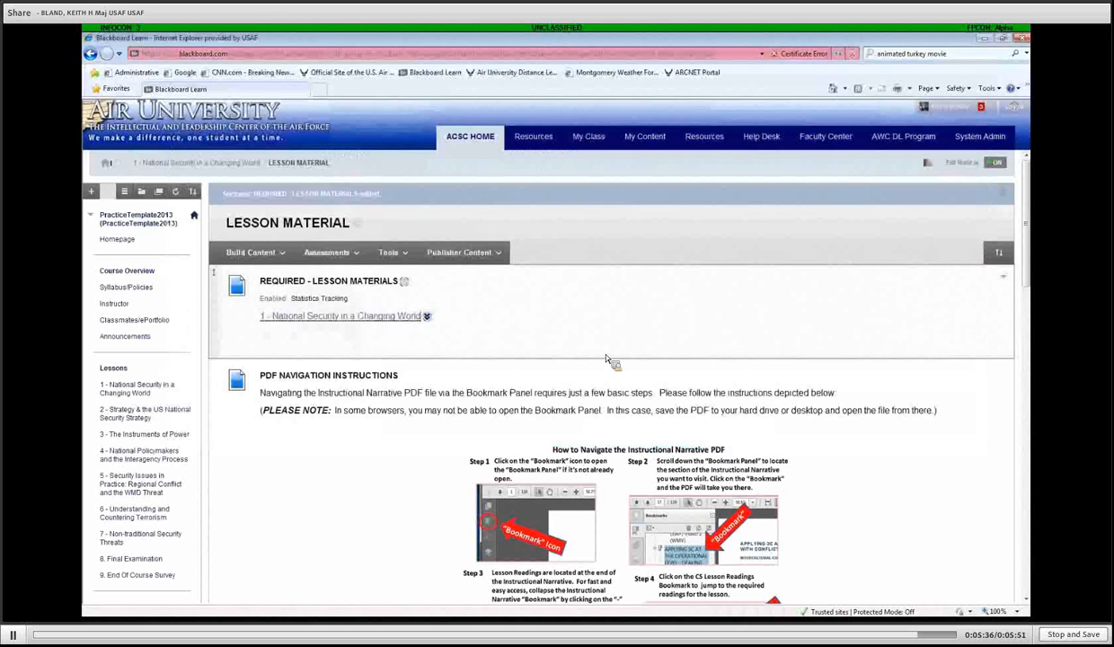